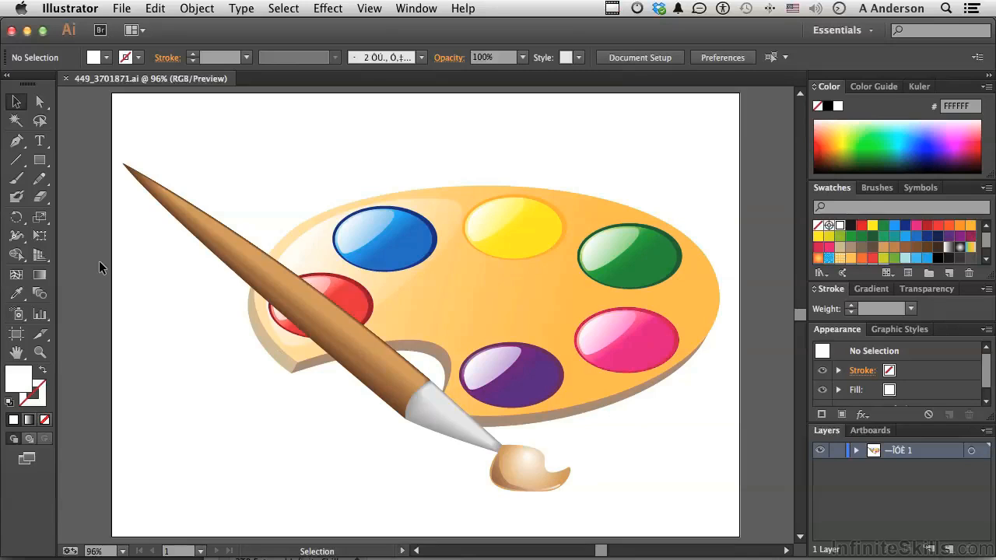
- Open the Color Settings and examine the available presets in both the standard and the expanded list
left_click(155, 9)
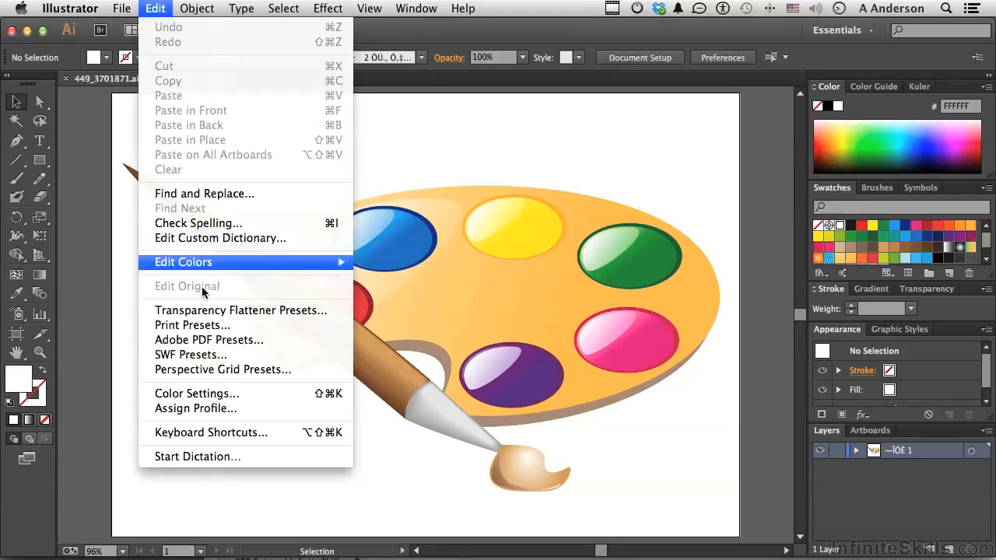
left_click(202, 394)
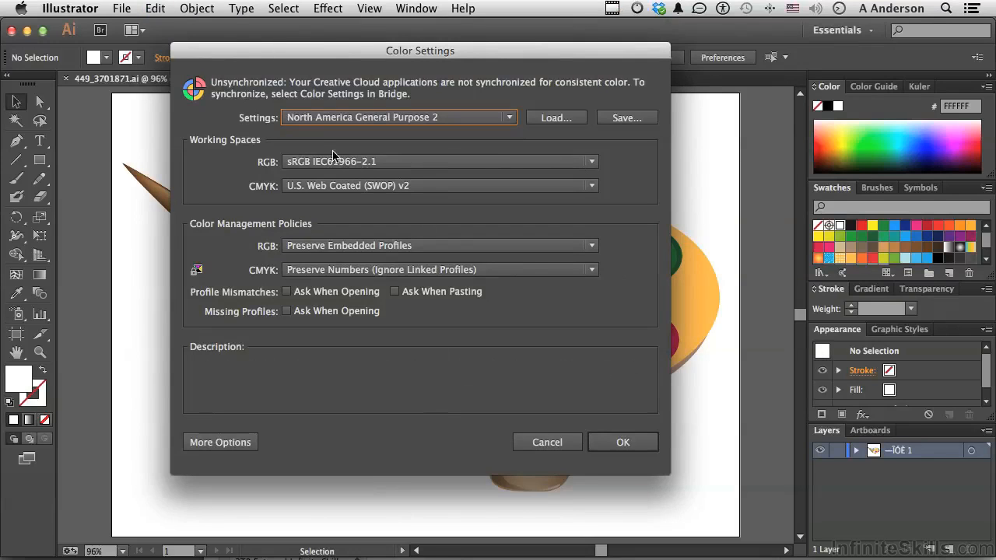
mouse_move(312, 118)
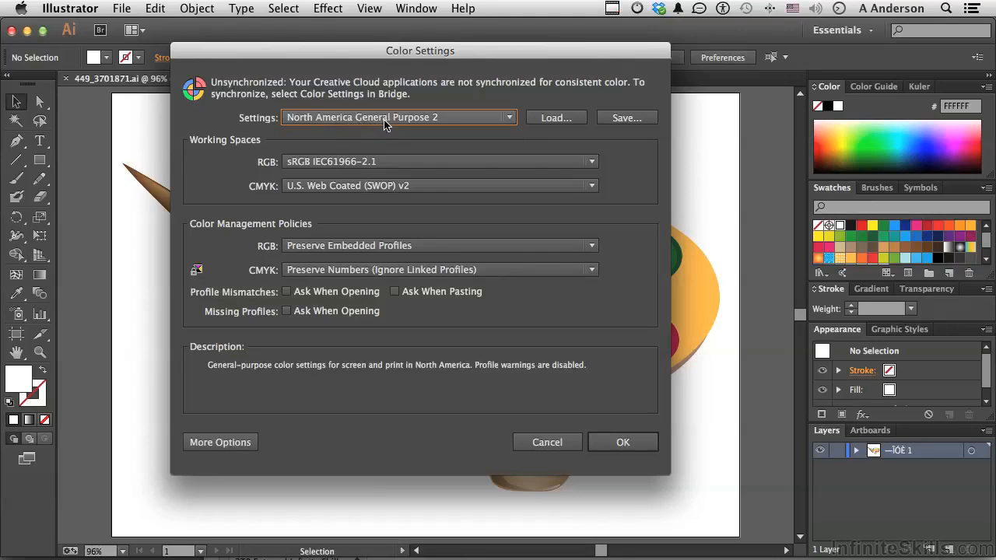
left_click(509, 118)
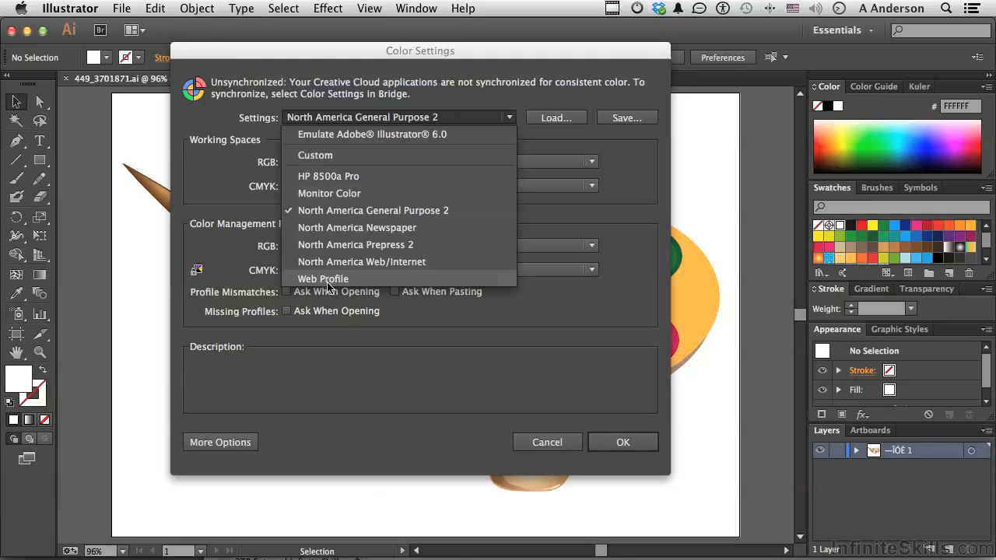
left_click(309, 210)
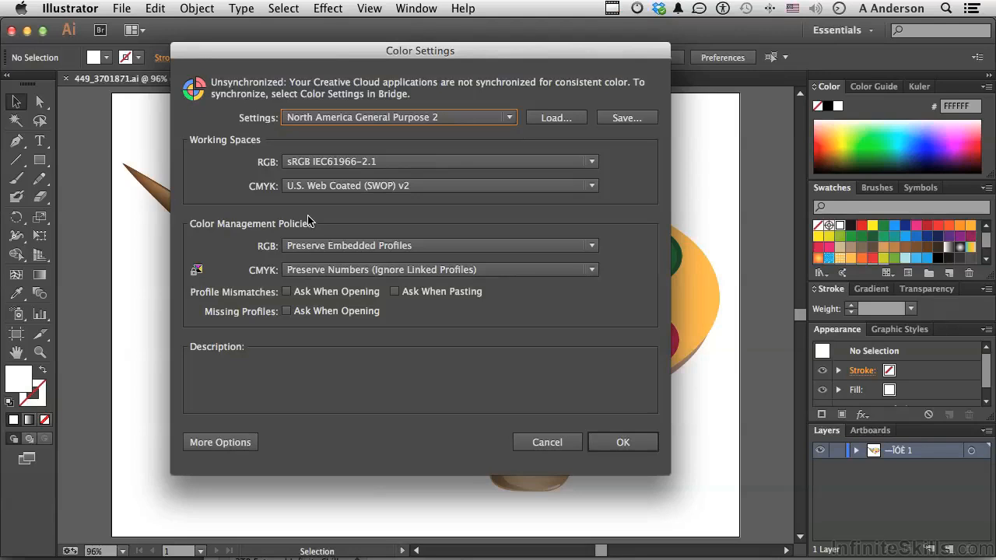
left_click(235, 444)
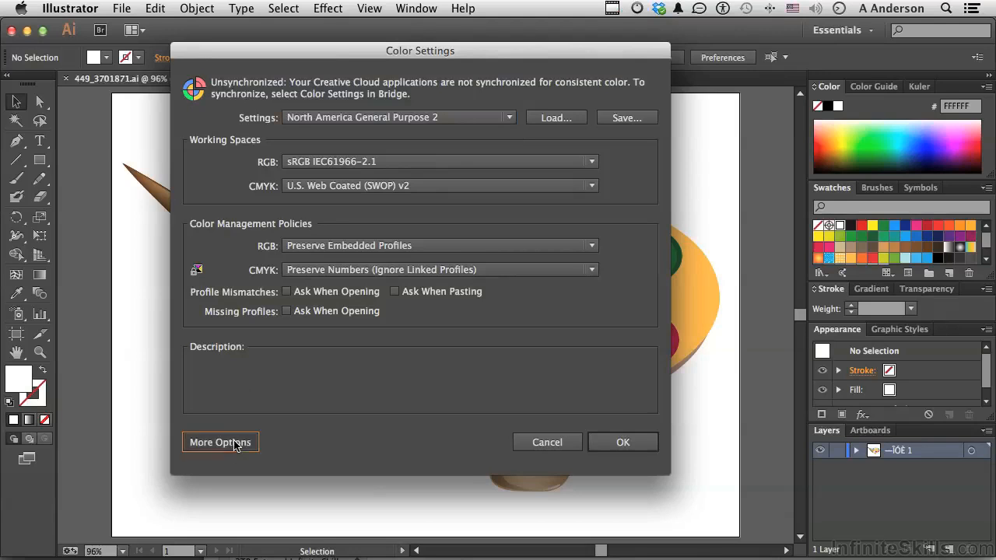
left_click(397, 118)
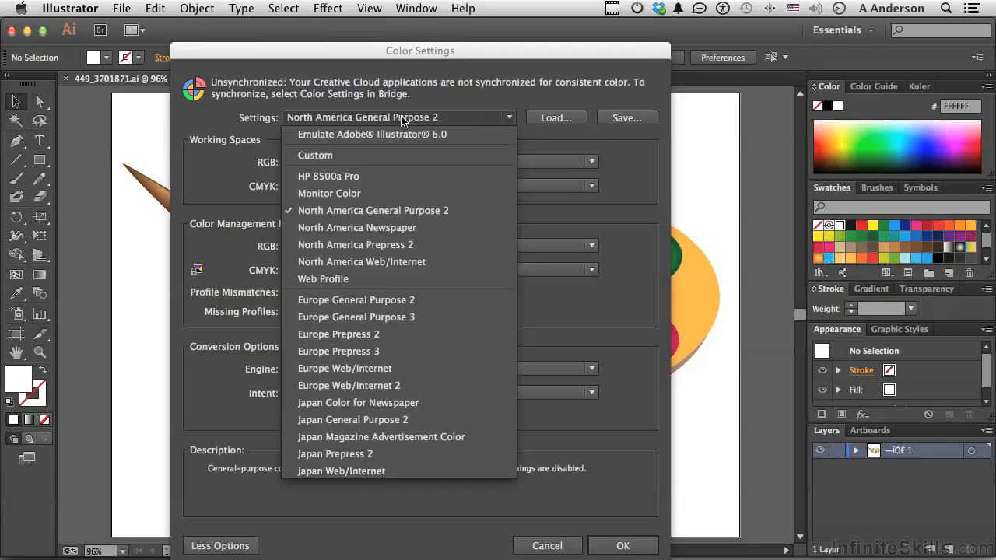
left_click(428, 114)
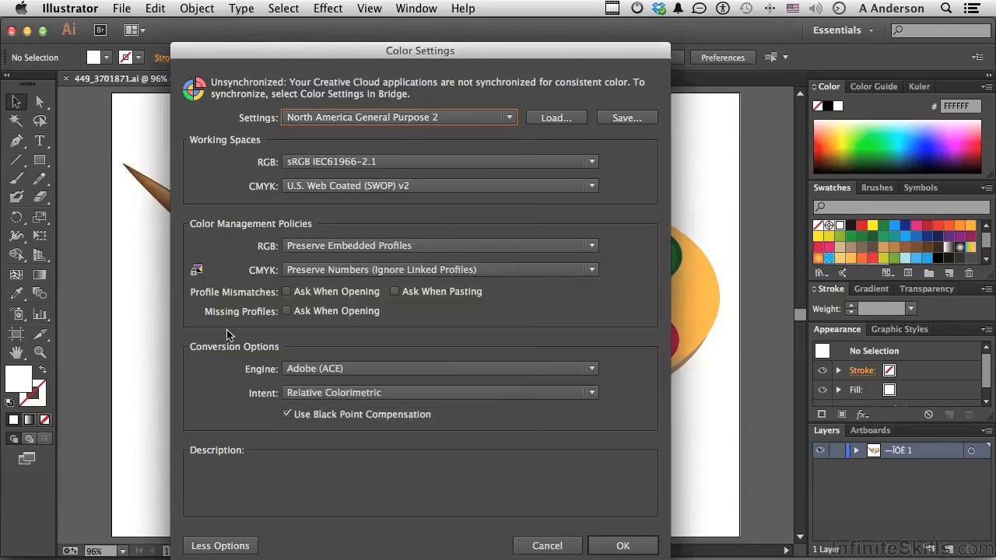
left_click(220, 545)
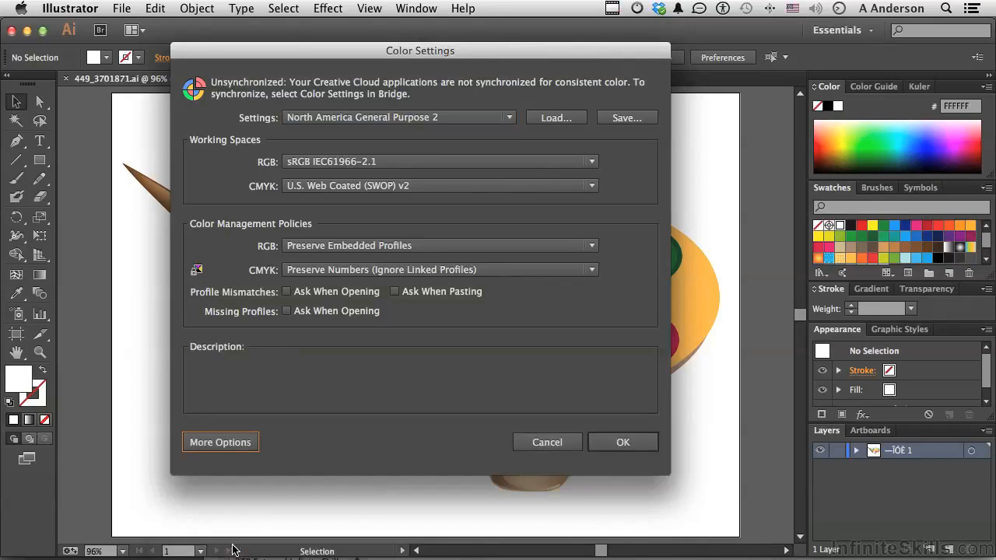
- Set the RGB working space to ProPhoto RGB and review the CMYK working space choices, keeping U.S. Web Coated (SWOP) v2
mouse_move(404, 126)
left_click(309, 165)
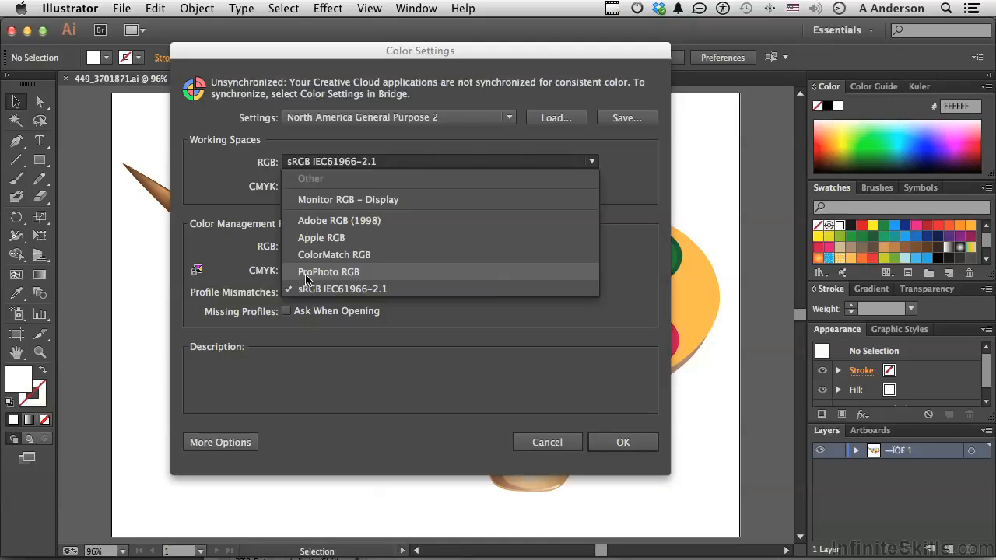
left_click(306, 276)
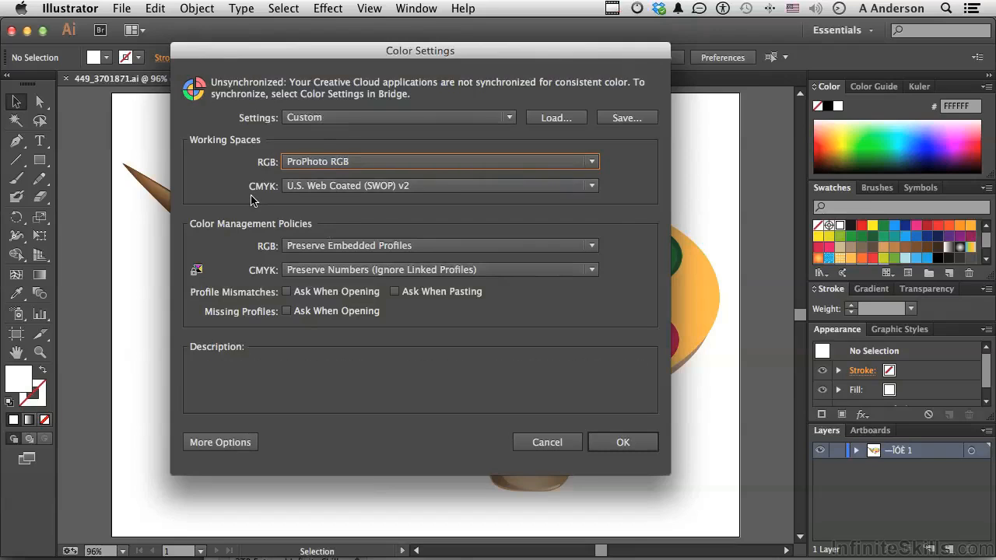
left_click(316, 187)
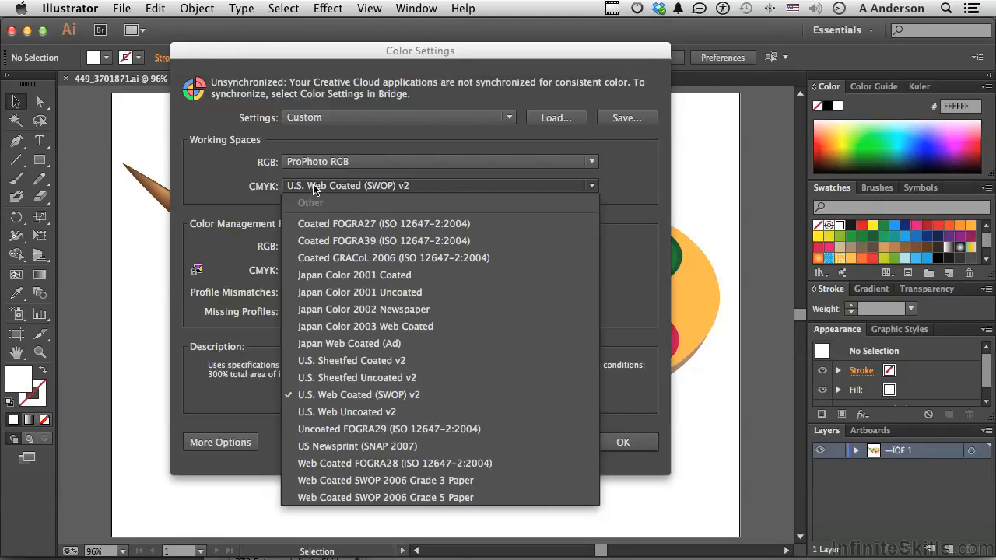
left_click(258, 193)
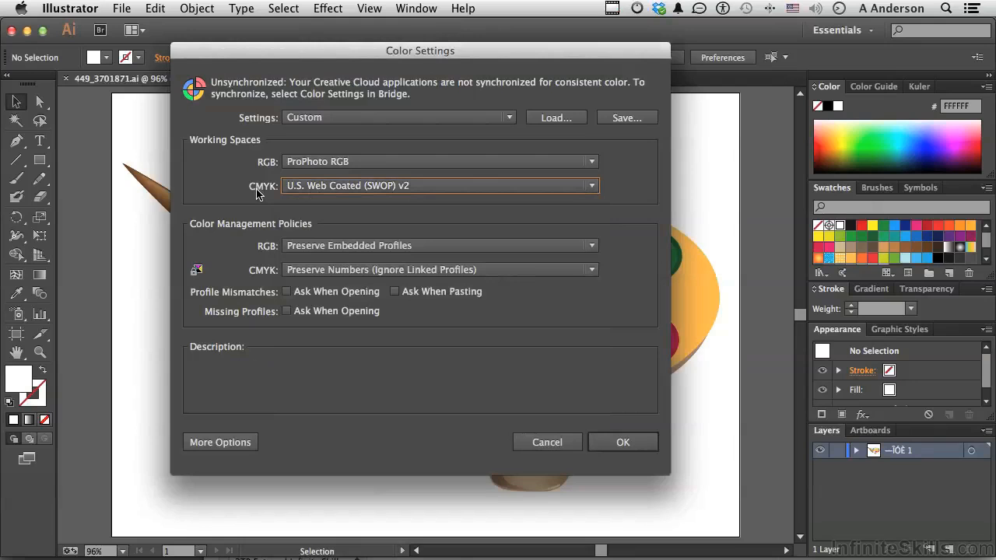
- Set the color management policies for both RGB and CMYK to Preserve Embedded Profiles
mouse_move(227, 227)
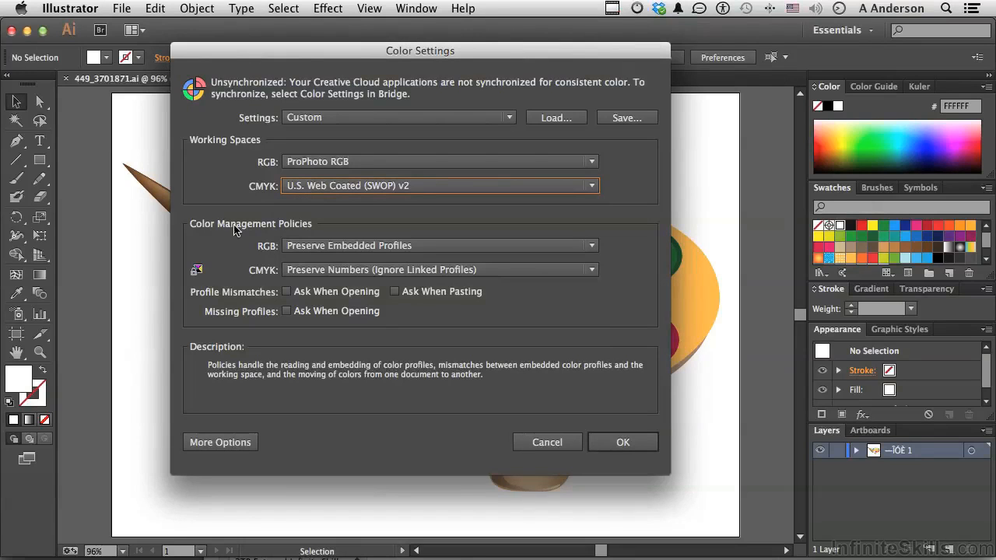
left_click(292, 246)
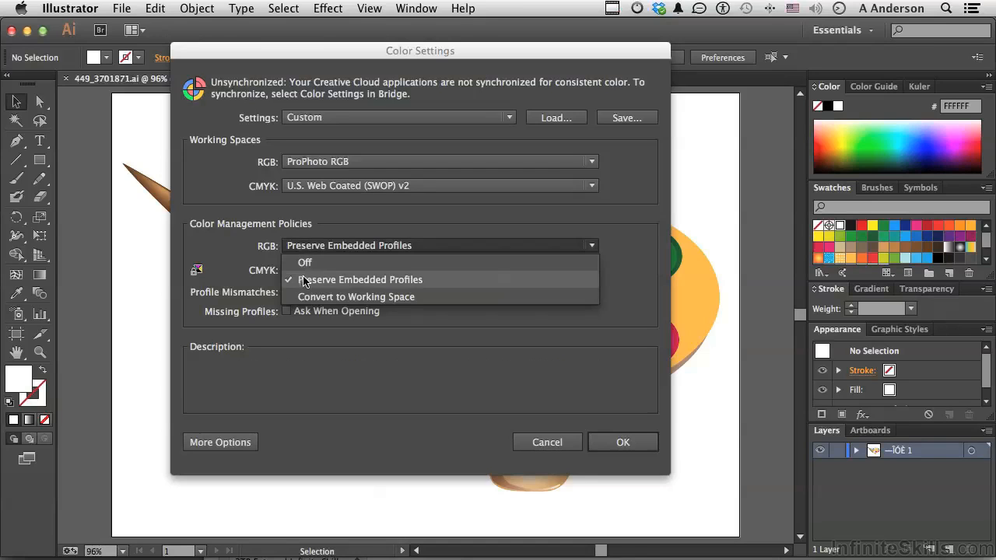
left_click(304, 280)
left_click(304, 272)
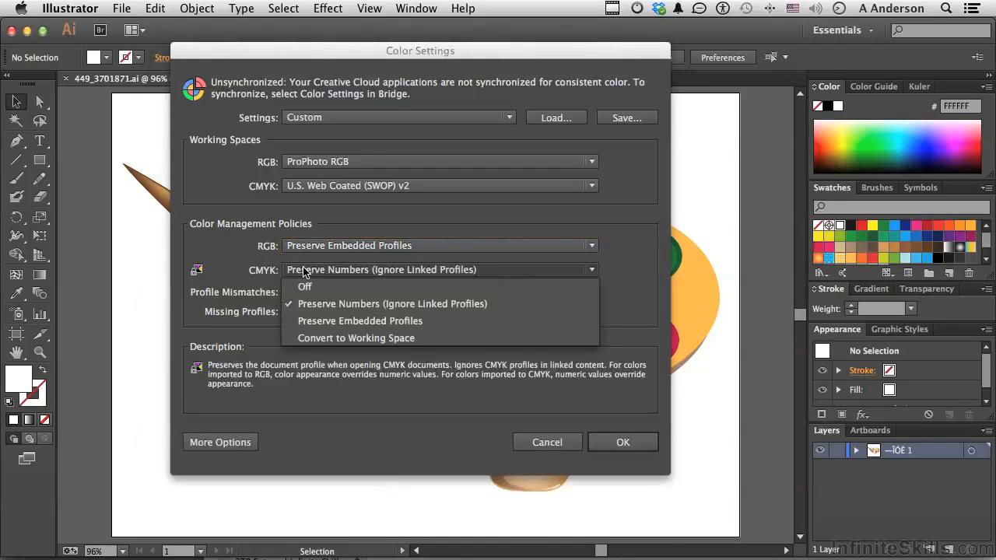
left_click(313, 321)
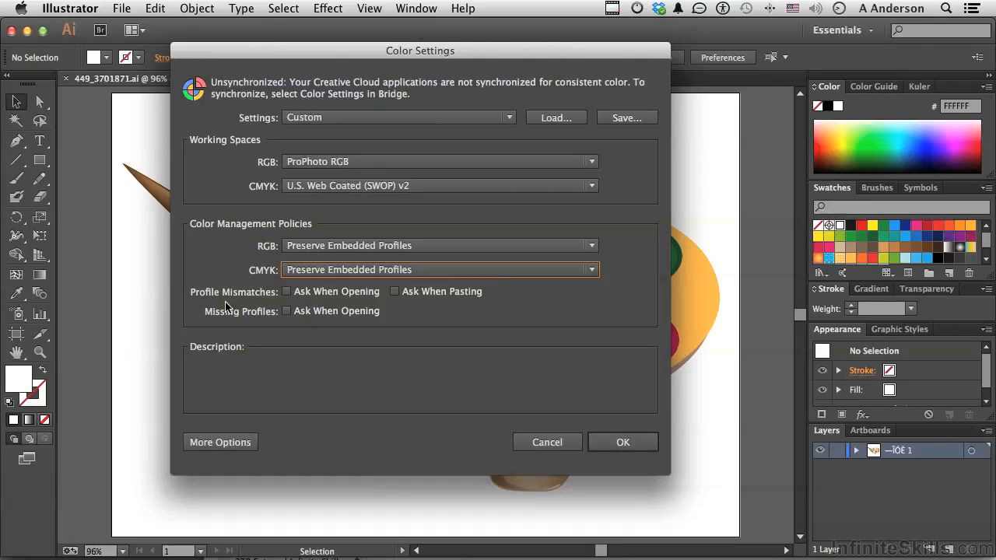
- Enable all ask options for profile mismatches and missing profiles, and open the dialog for saving the custom settings without saving
left_click(288, 293)
left_click(287, 311)
left_click(395, 292)
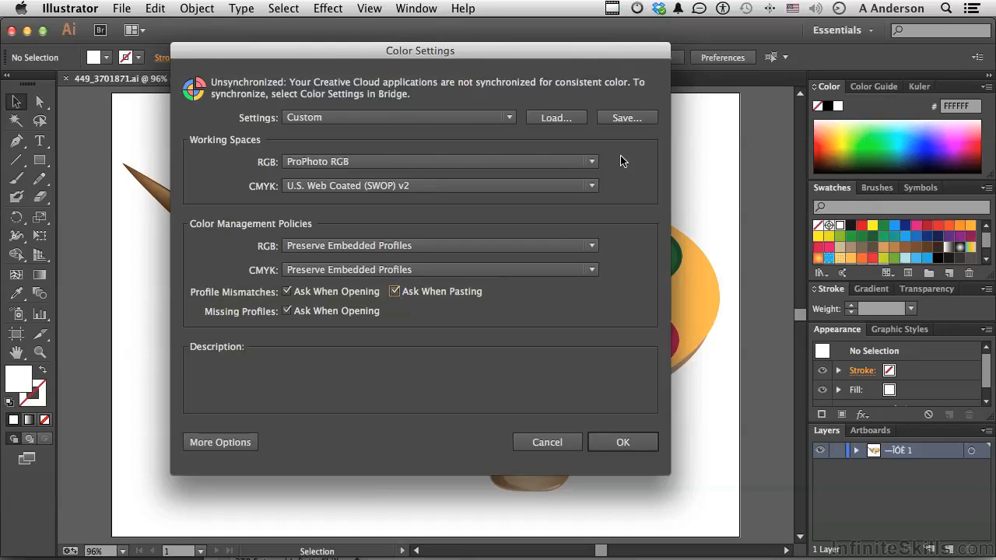
left_click(626, 117)
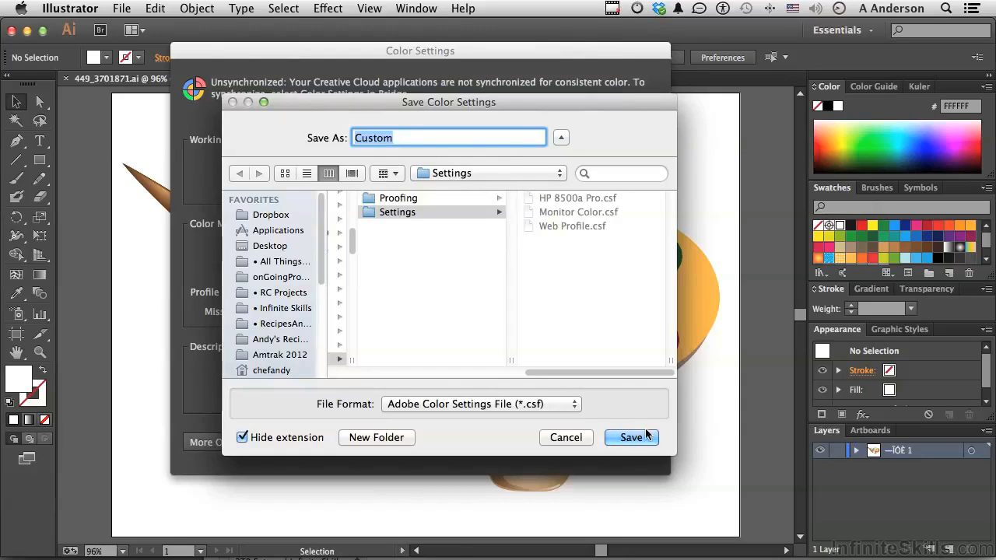
left_click(566, 438)
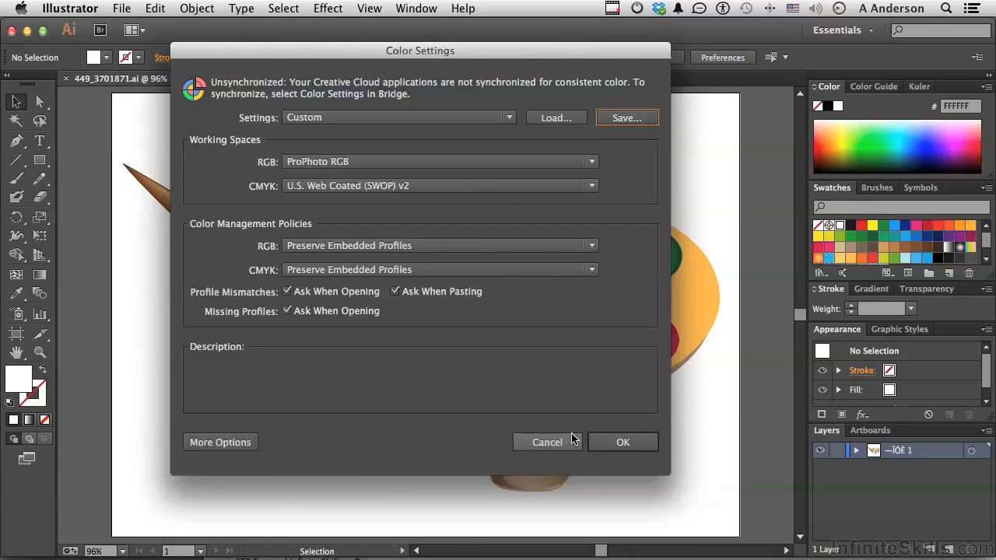
- Try the Web Profile preset, return to North America General Purpose 2, and accept the color settings
left_click(491, 121)
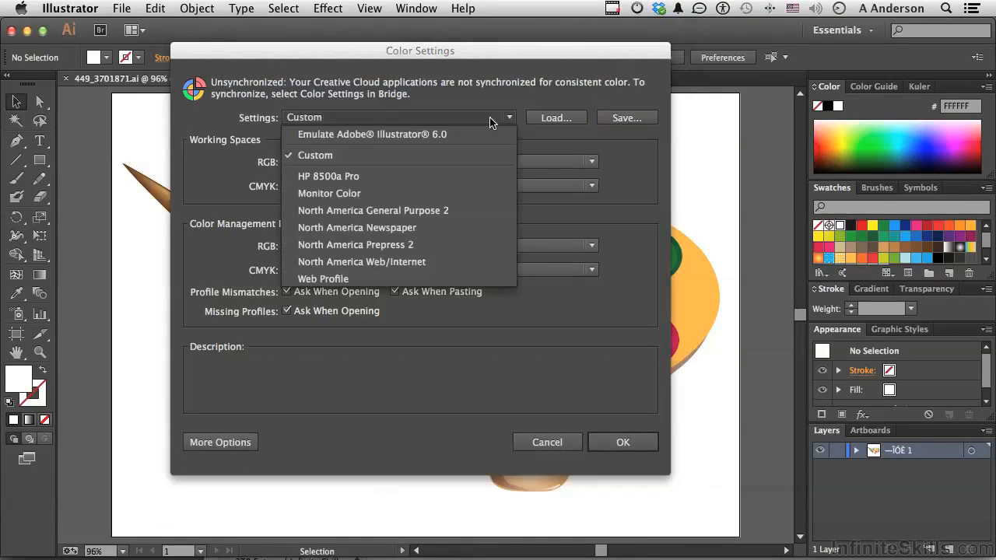
left_click(348, 282)
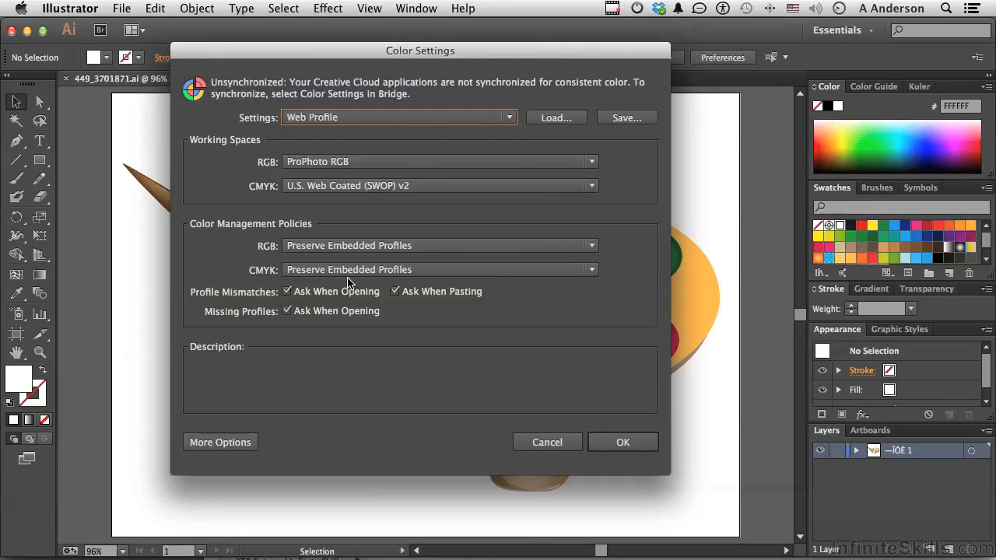
left_click(463, 120)
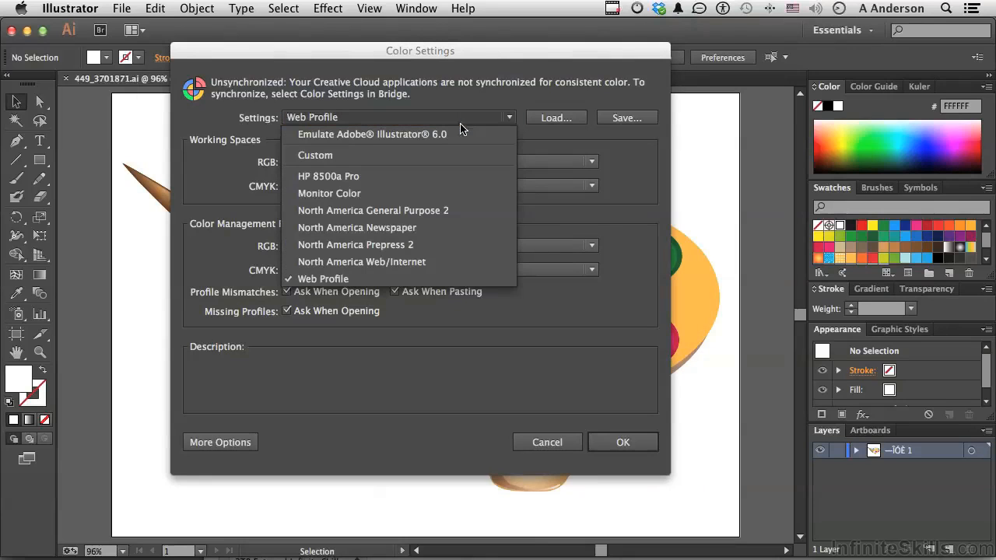
left_click(434, 210)
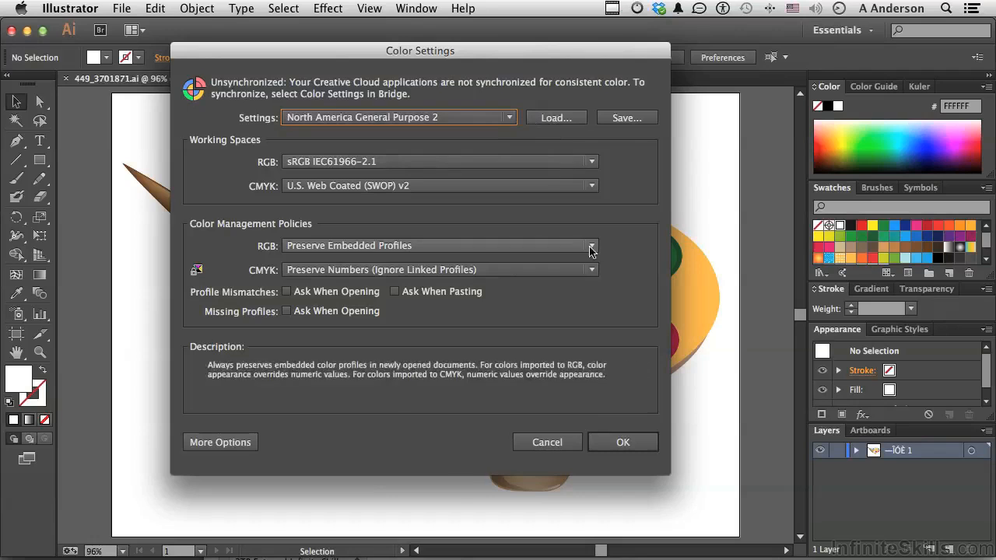
left_click(623, 441)
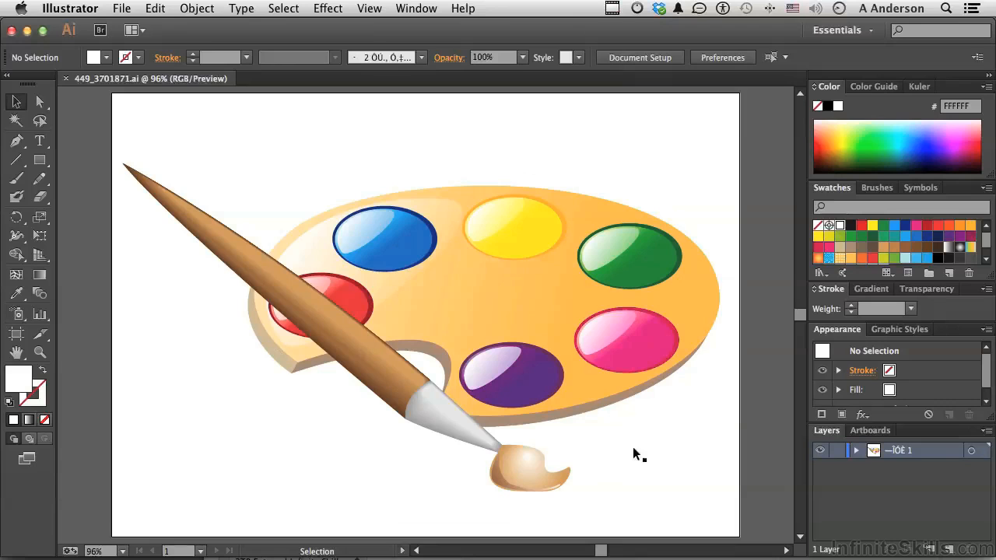
- Switch to Adobe Bridge and apply the HP 8500a Pro color settings to synchronize all Creative Cloud applications
left_click(100, 30)
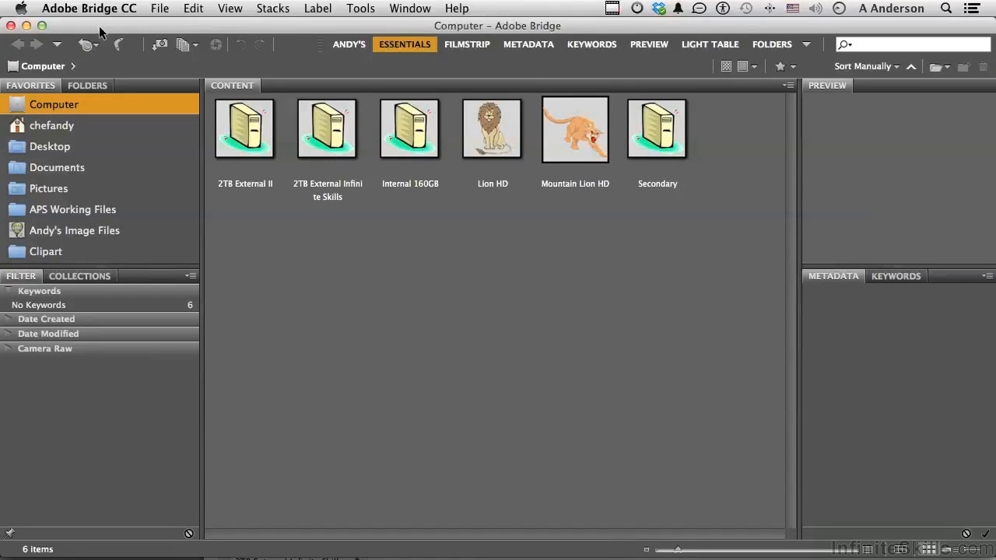
left_click(195, 11)
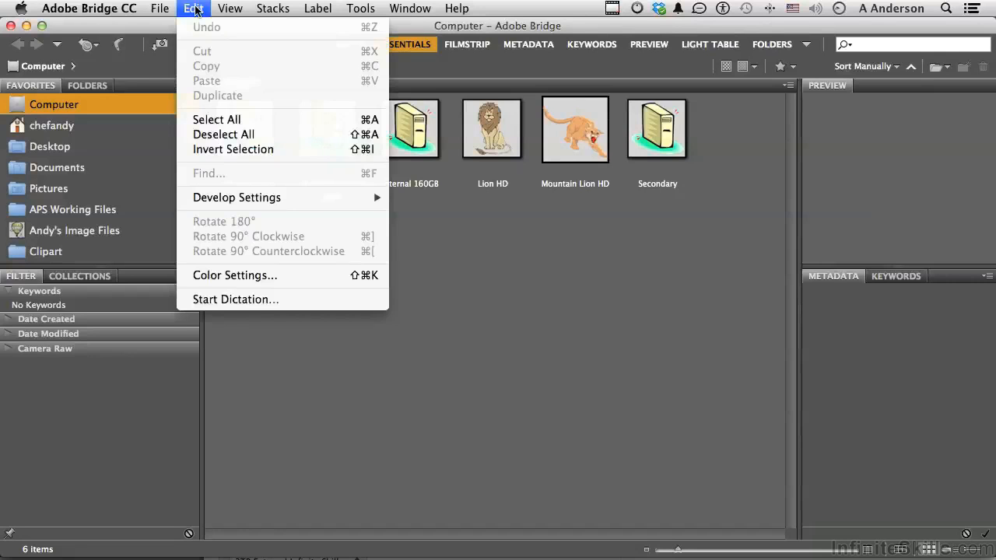
left_click(230, 277)
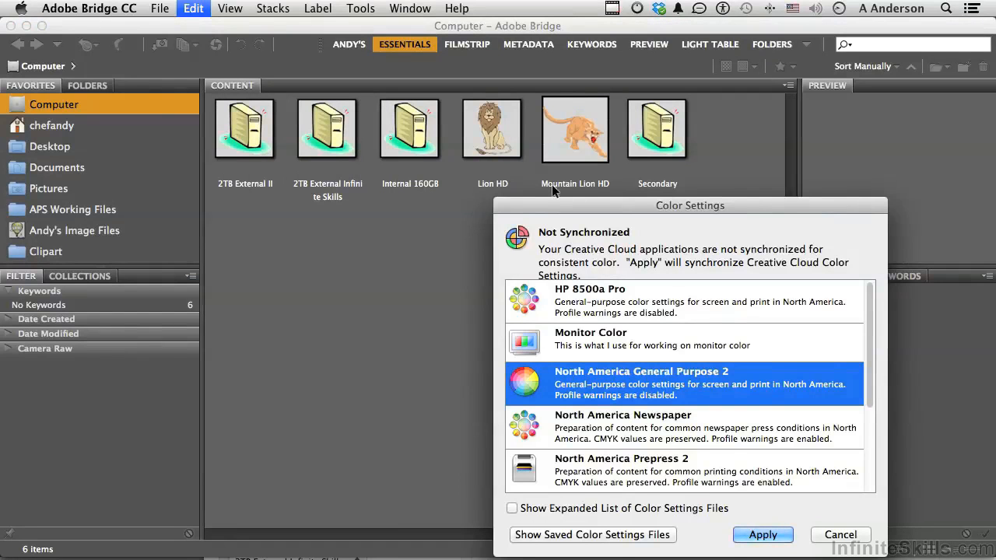
left_click_drag(549, 201, 339, 81)
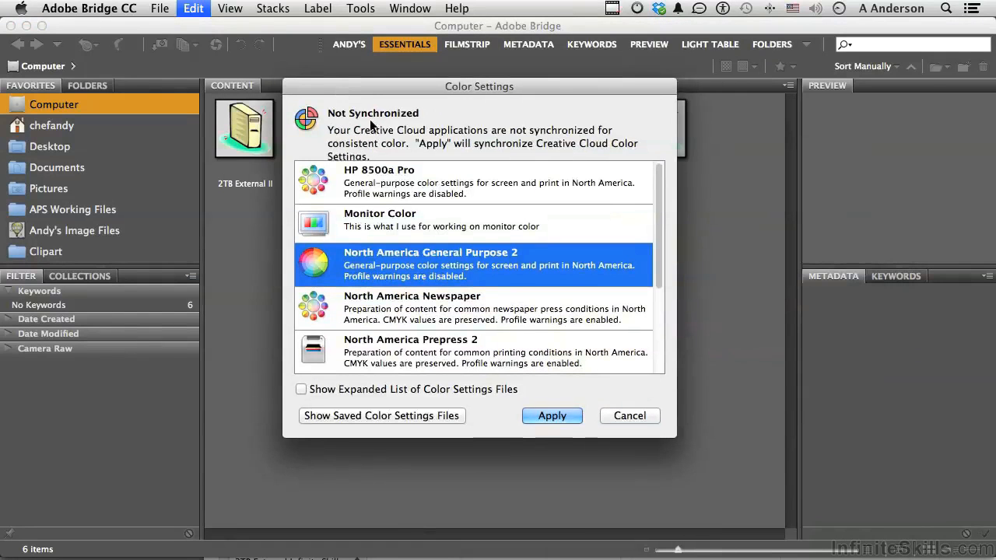
left_click(416, 190)
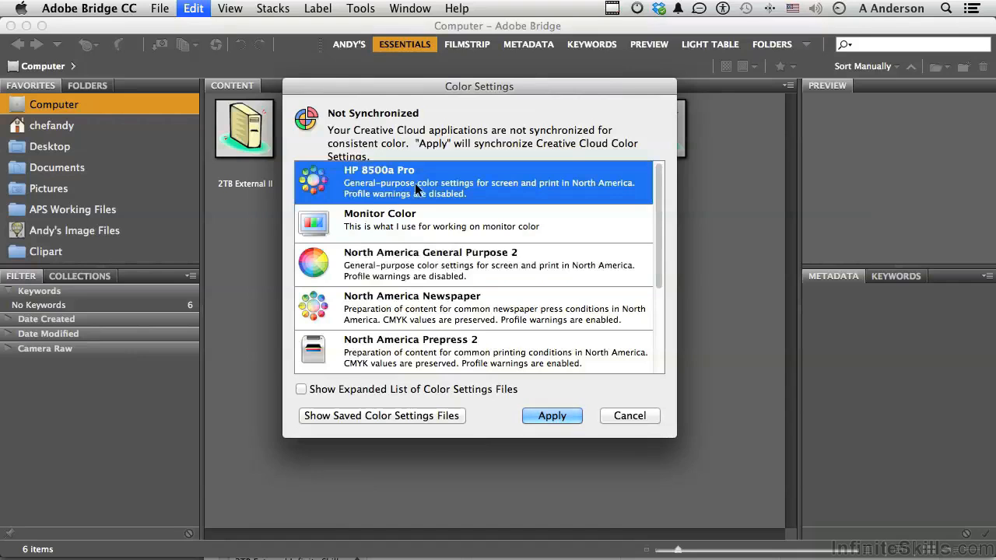
left_click(545, 416)
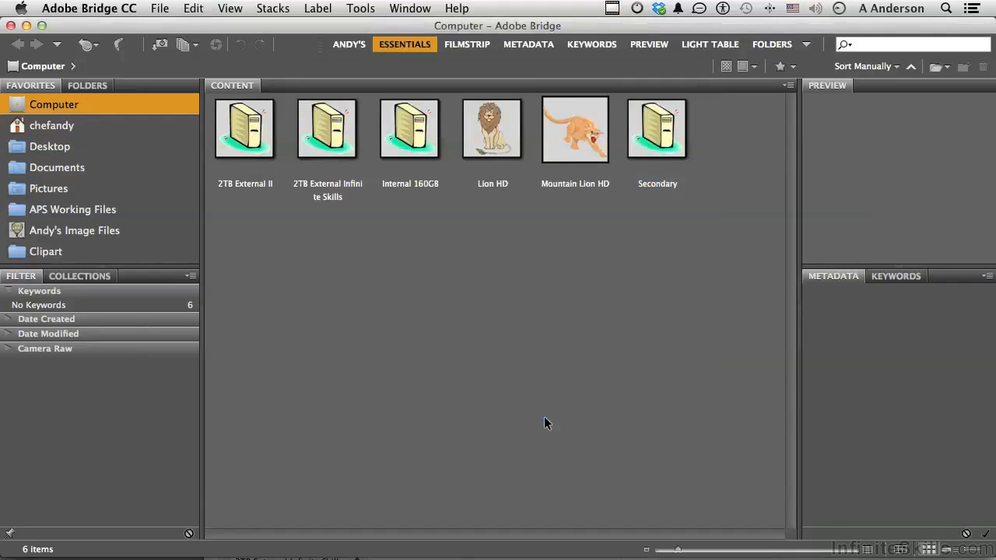